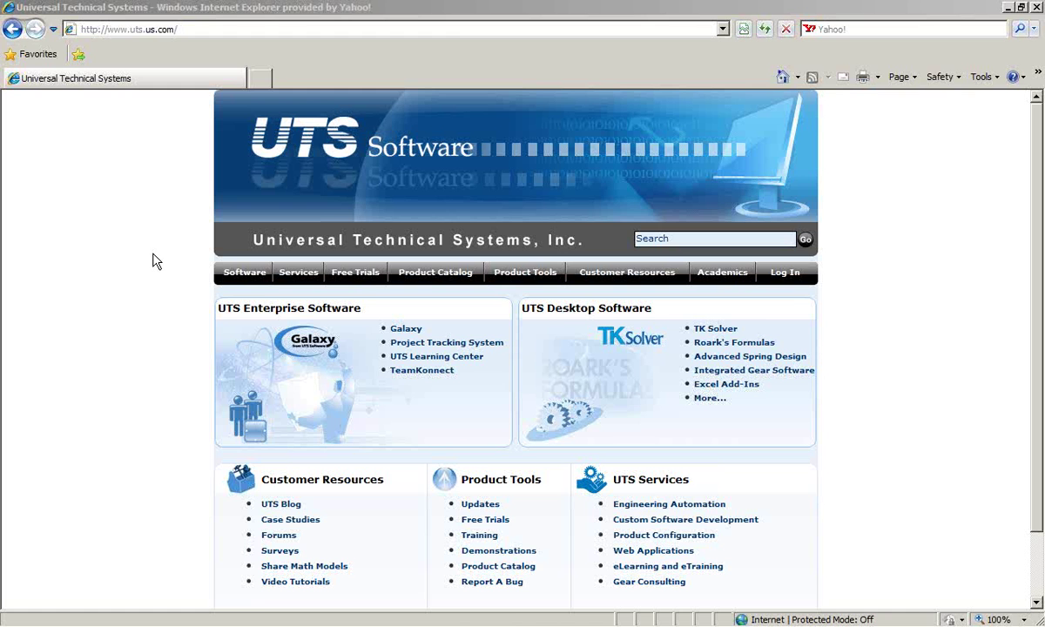
# Switch from Internet Explorer to the 4bar2d.tkw linkage model in TK Solver.
pyautogui.click(324, 617)
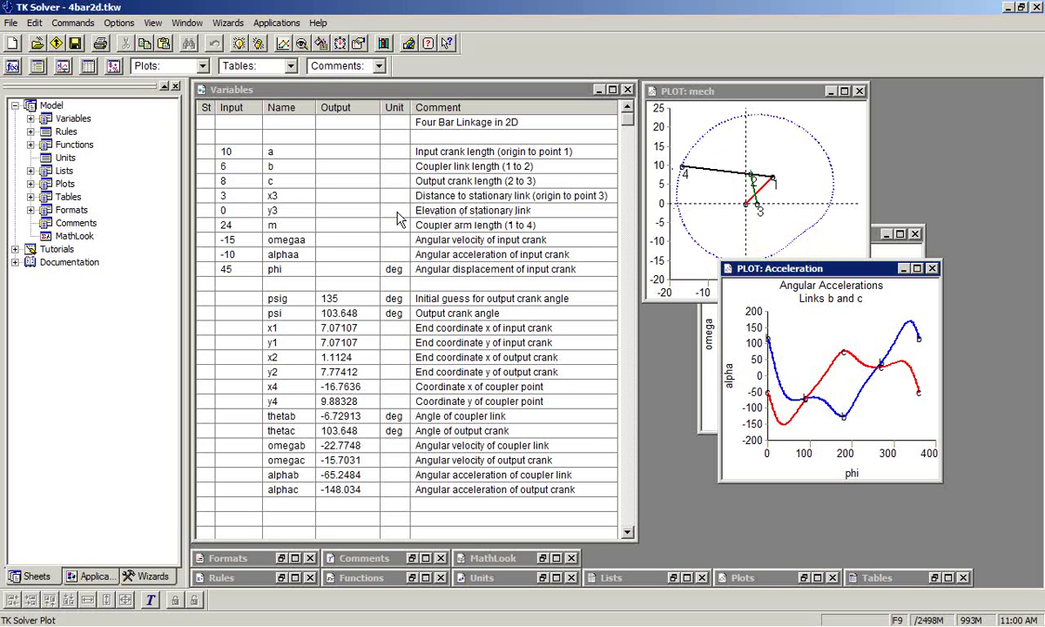
# Bring up the mechanism plot, then open the Rules sheet at the (x1,y1) crank rule.
pyautogui.click(686, 88)
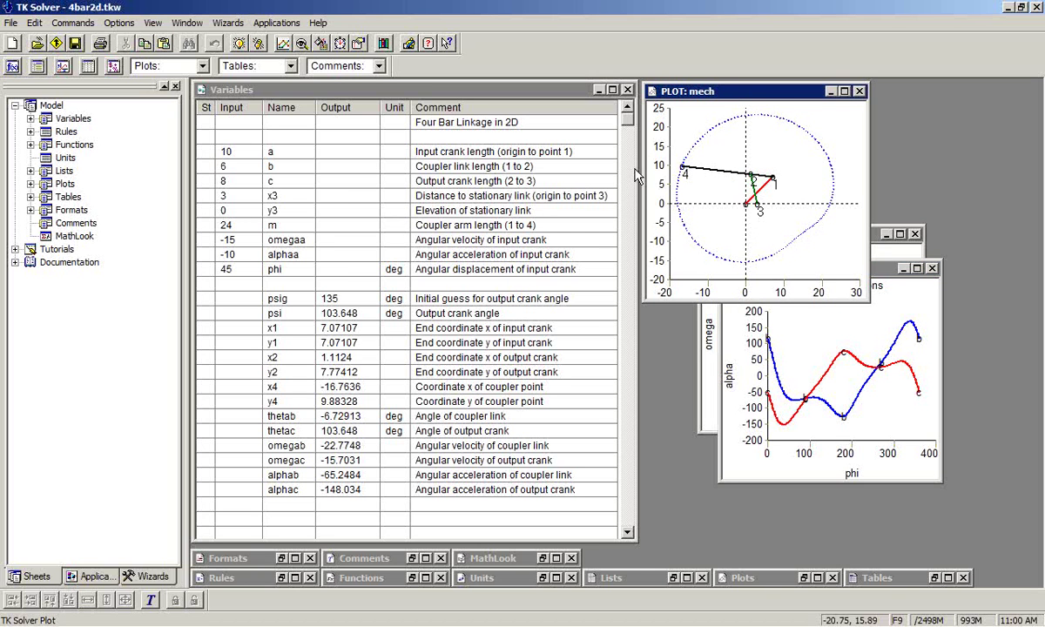
pyautogui.doubleClick(66, 131)
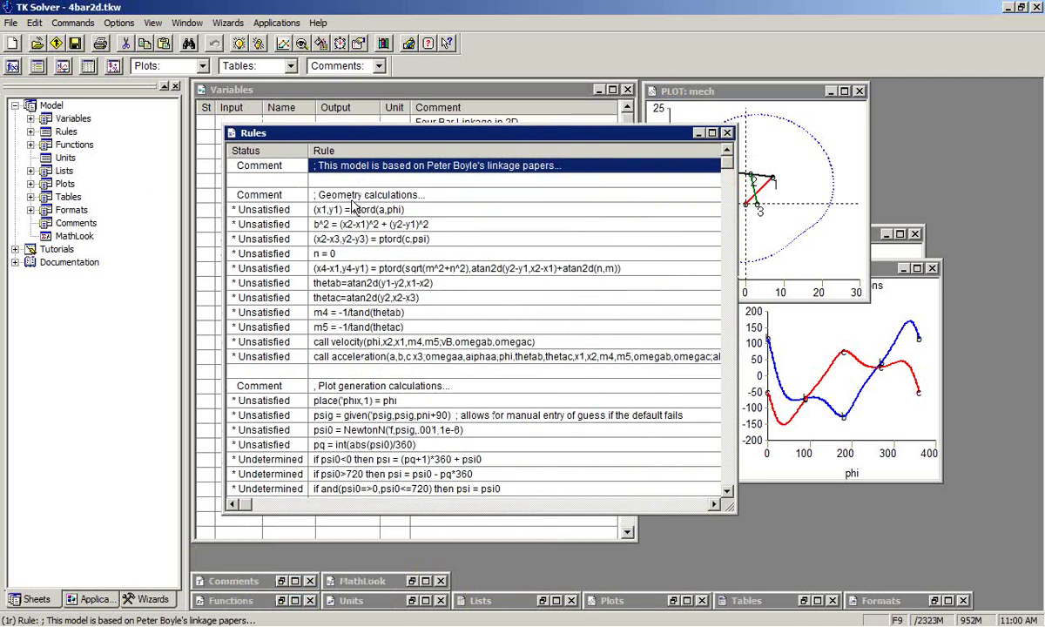
pyautogui.click(333, 209)
# Step through the b^2, (x2-x3,y2-y3), n = 0 and coupler-point rules, then scroll down.
pyautogui.click(340, 224)
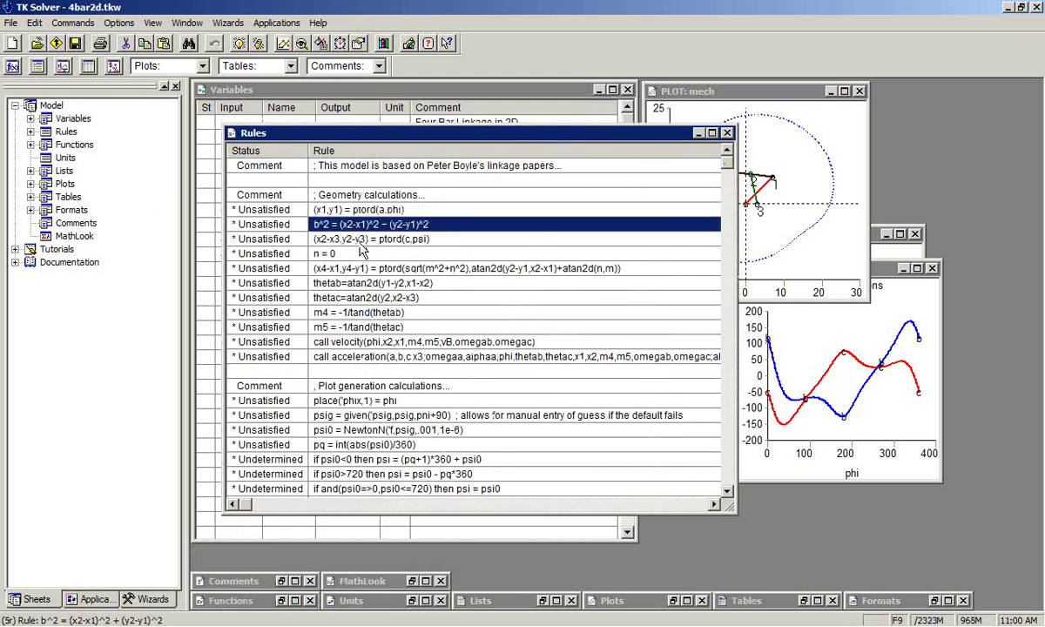
pyautogui.click(338, 239)
pyautogui.click(359, 253)
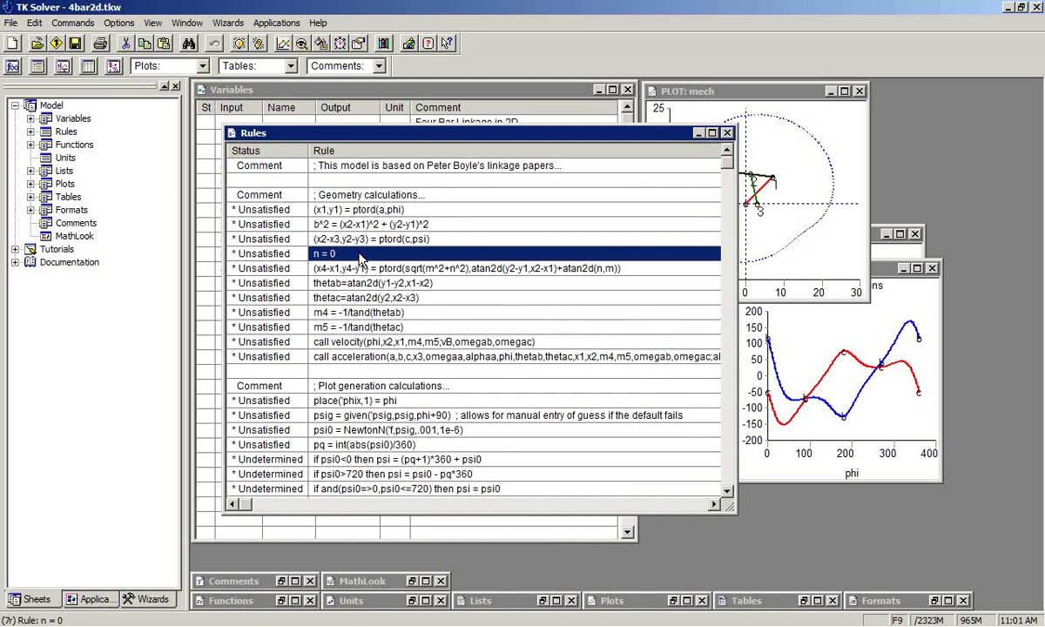
pyautogui.click(363, 269)
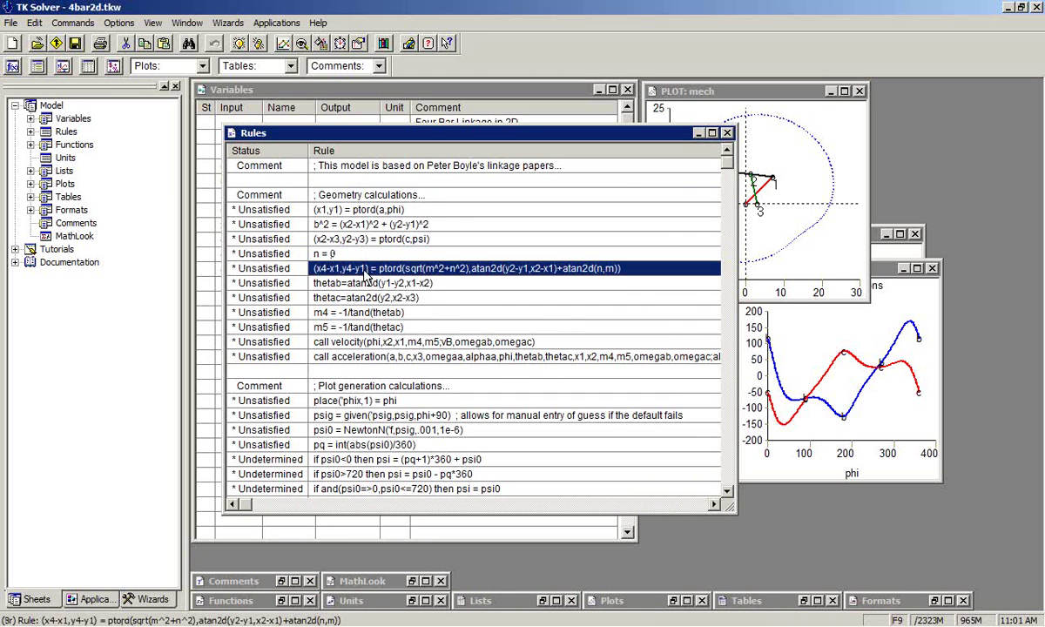
pyautogui.click(370, 371)
pyautogui.scroll(-1, 375, 371)
# Scroll the Rules sheet down to the NewtonN, angle-wrapping and call graph(phi,psi) rules.
pyautogui.scroll(-1, 370, 366)
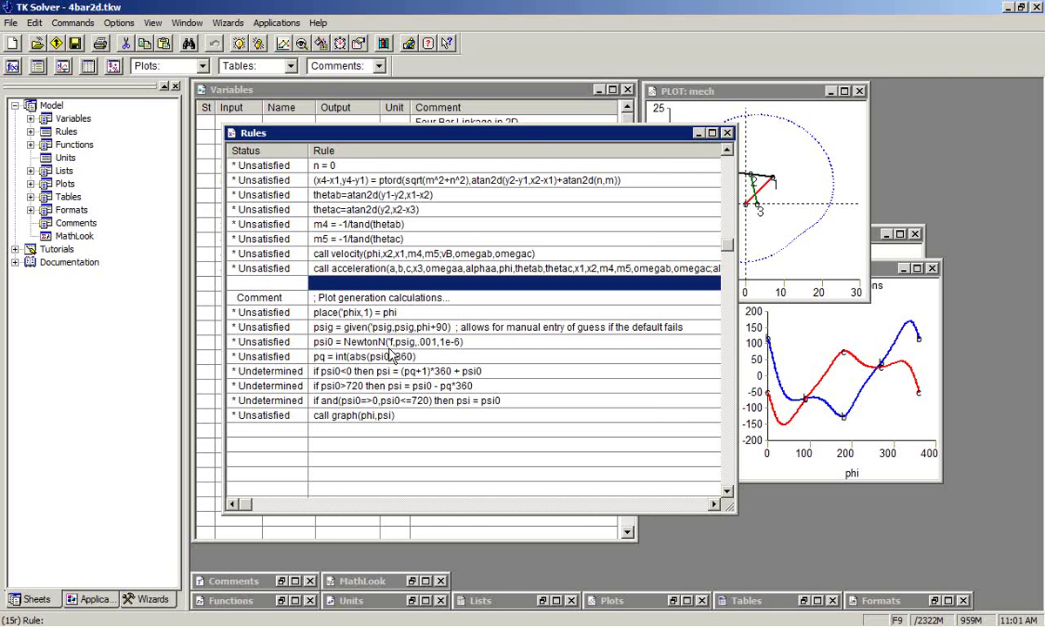
# Open rule function f in a smaller upper-left window and select its b^2 err rule.
pyautogui.click(13, 67)
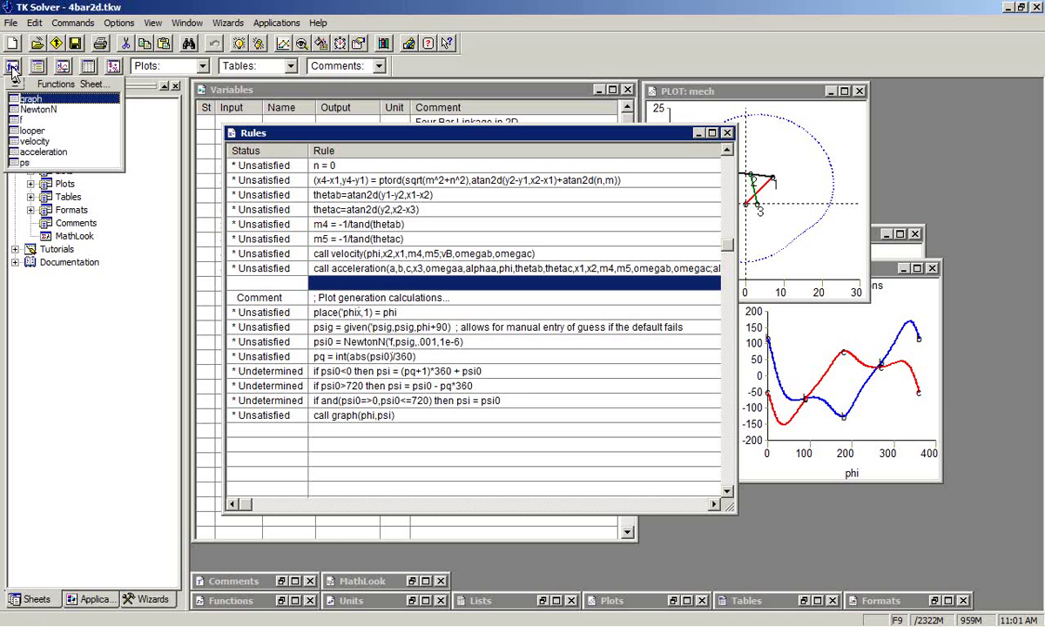
pyautogui.click(30, 120)
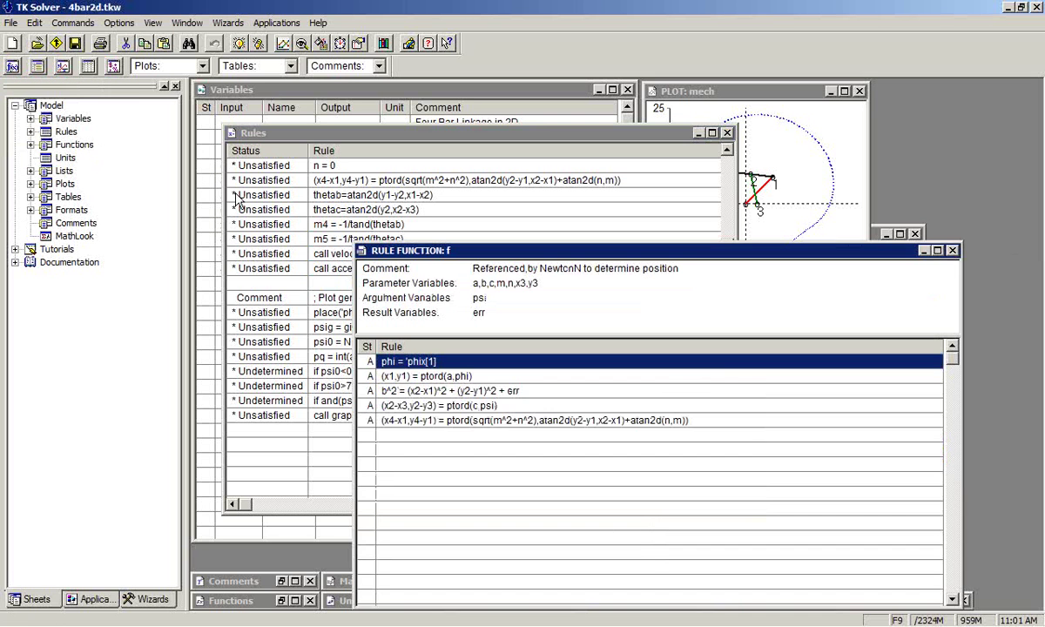
pyautogui.moveTo(396, 247); pyautogui.dragTo(267, 207)
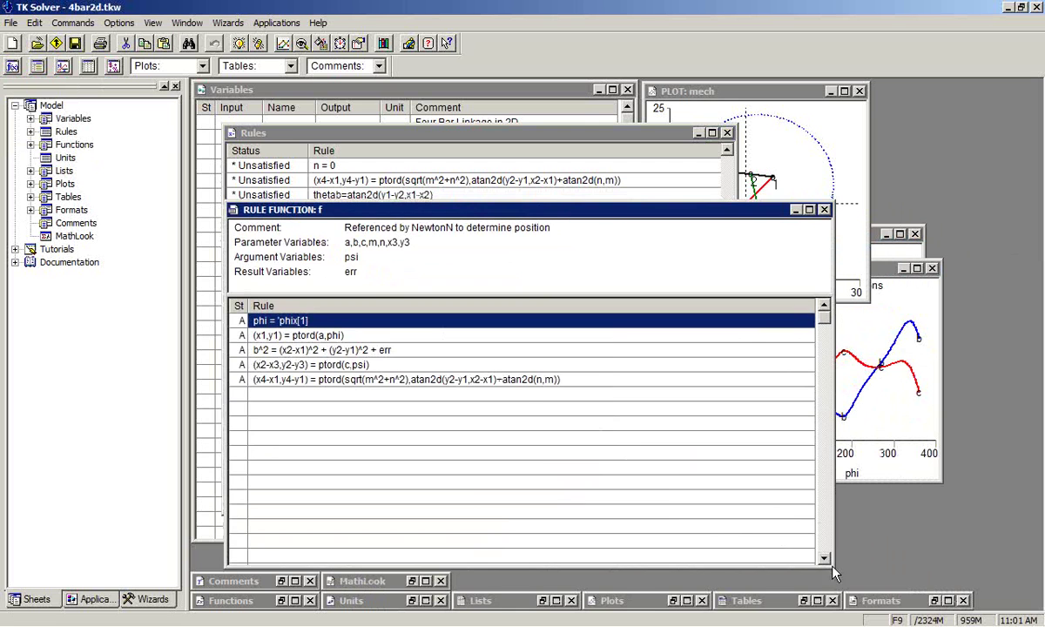
pyautogui.moveTo(834, 575); pyautogui.dragTo(611, 426)
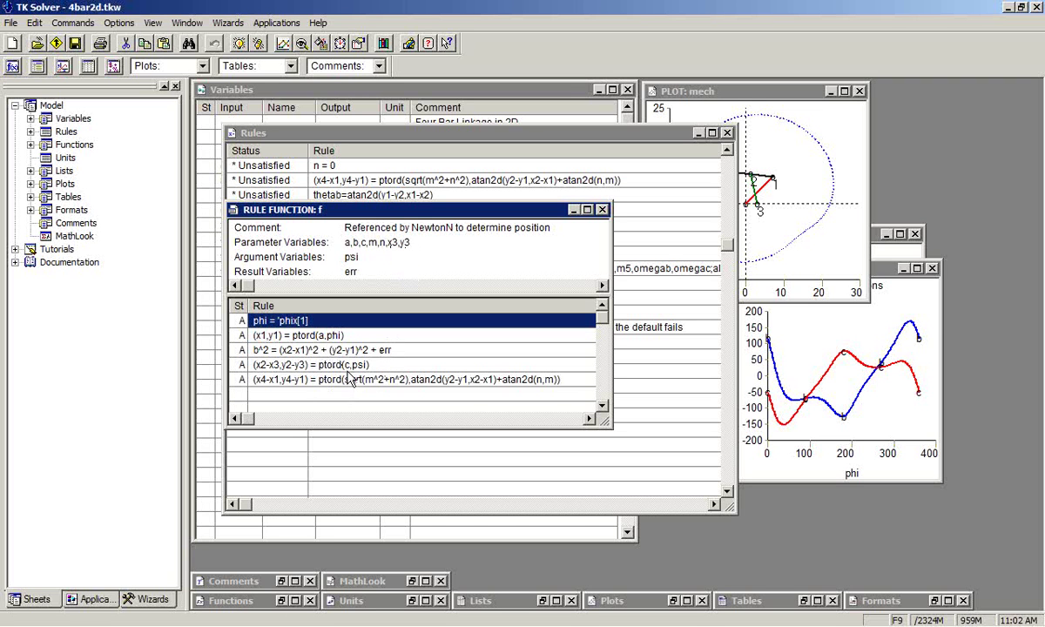
pyautogui.click(349, 350)
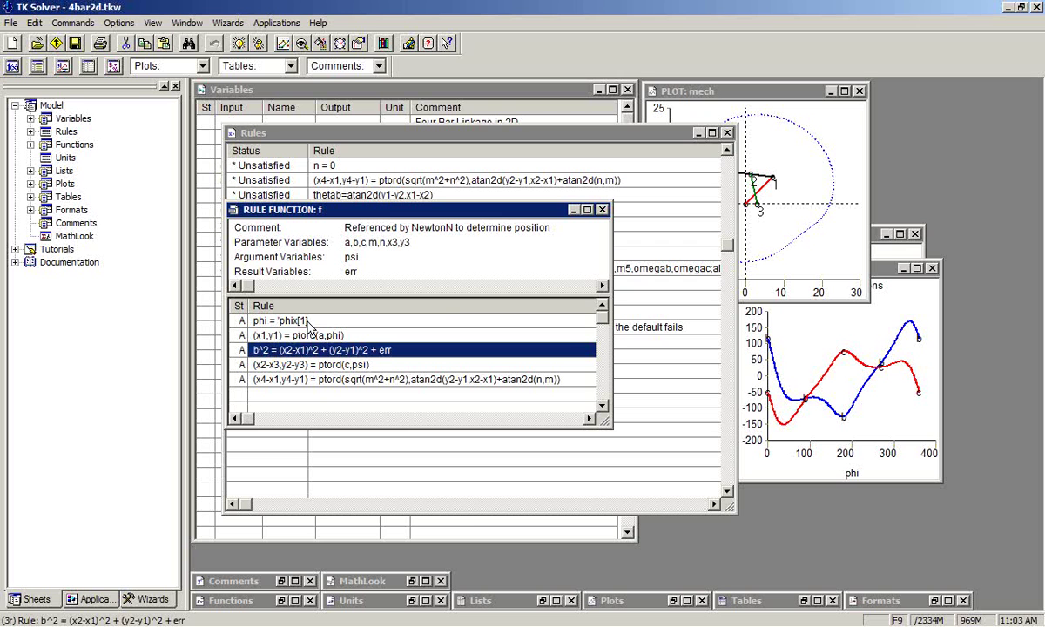
# Close the RULE FUNCTION: f window.
pyautogui.click(601, 210)
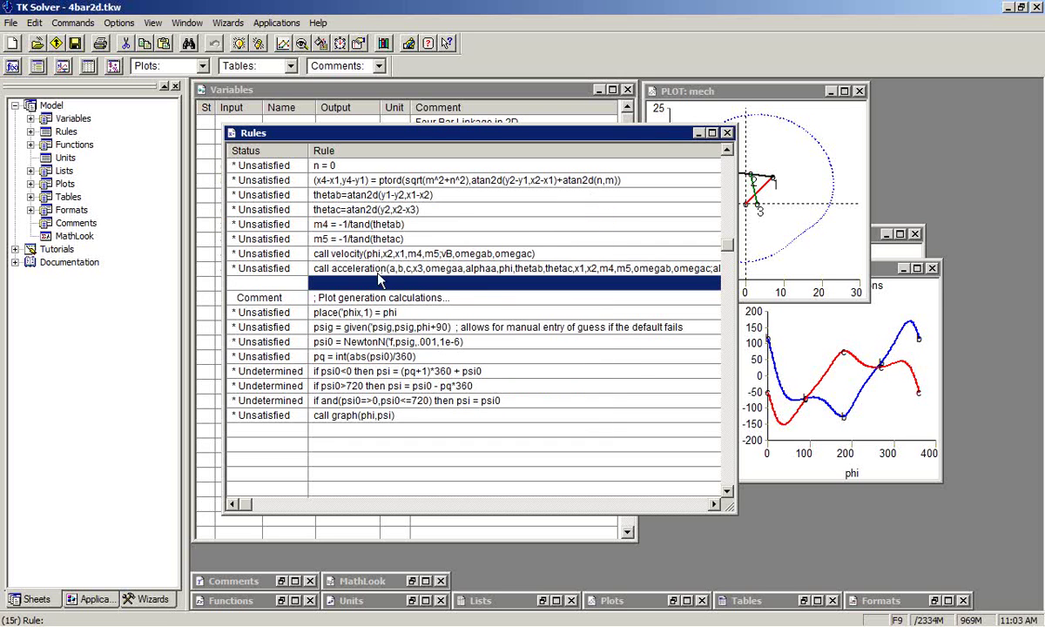
# Select place('phix,1) = phi, check the phi input of 45, and bring the Rules sheet forward.
pyautogui.click(346, 313)
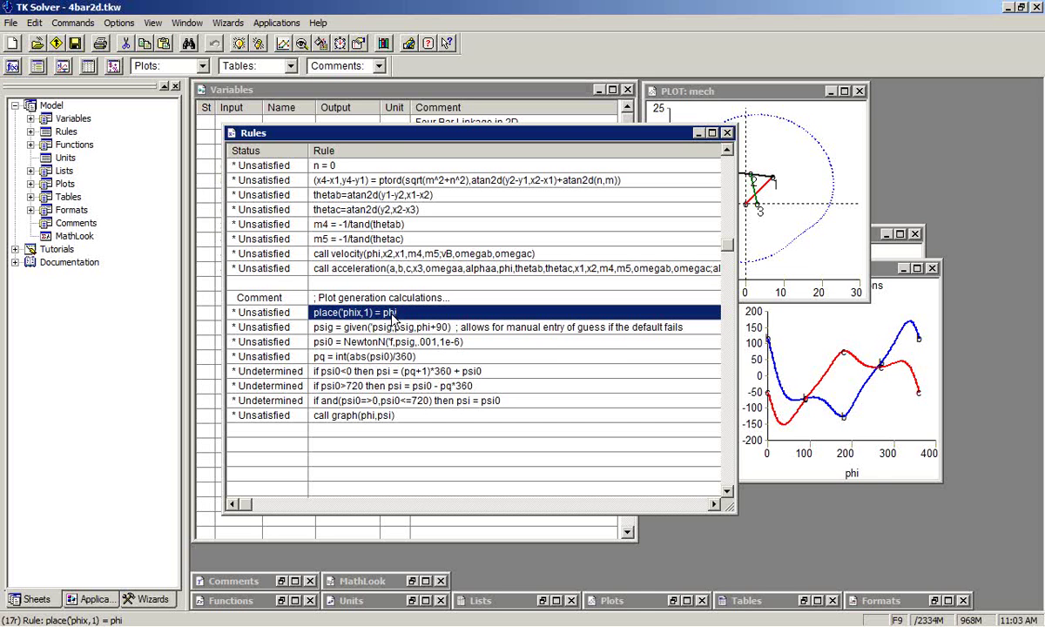
pyautogui.moveTo(390, 138); pyautogui.dragTo(663, 206)
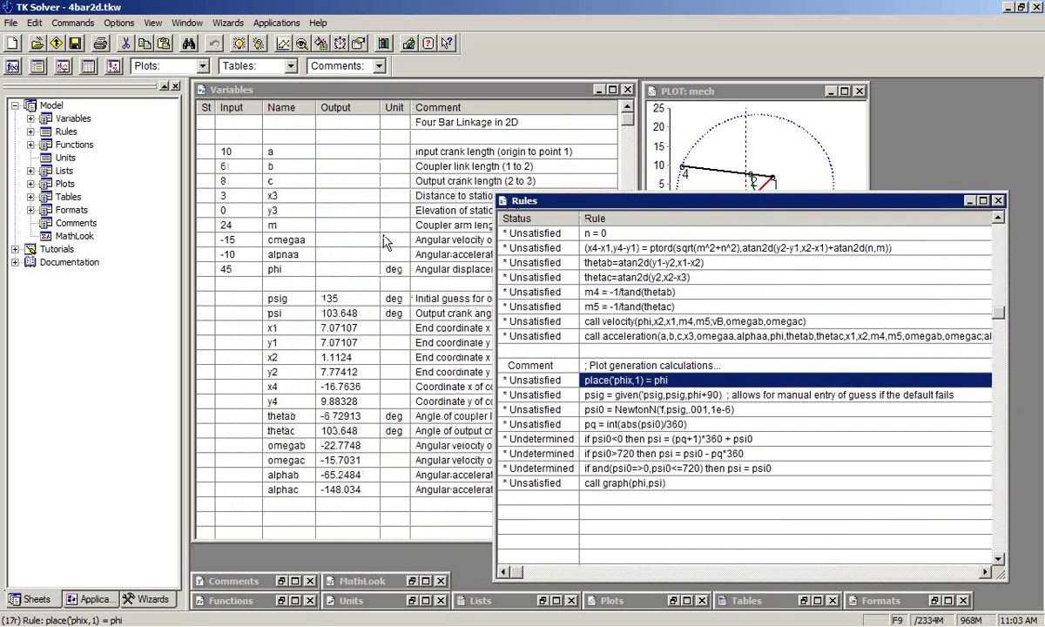
pyautogui.click(248, 273)
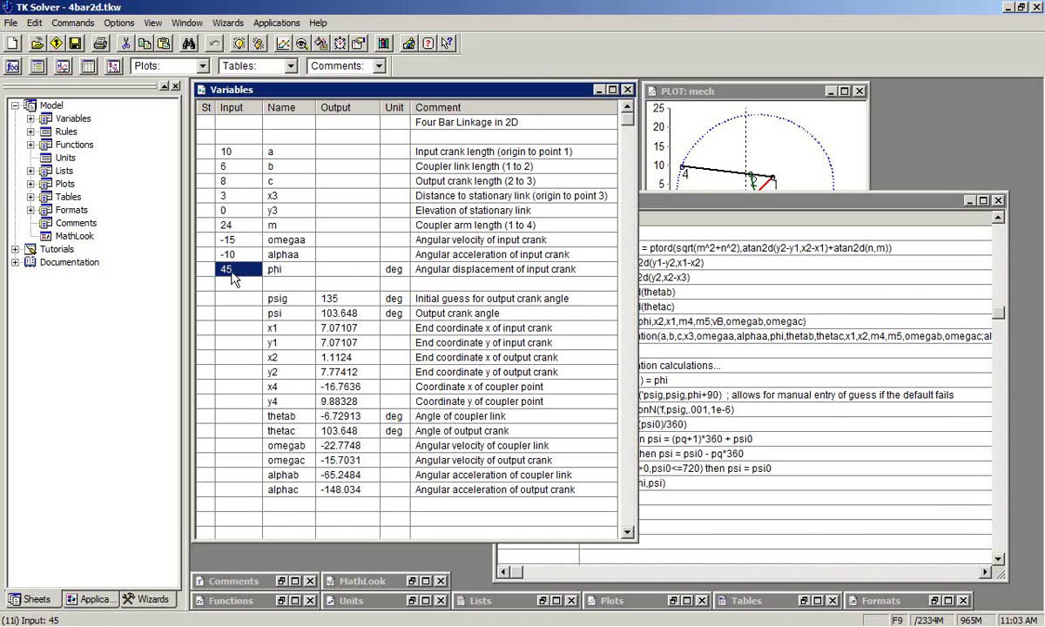
pyautogui.moveTo(648, 200); pyautogui.dragTo(489, 190)
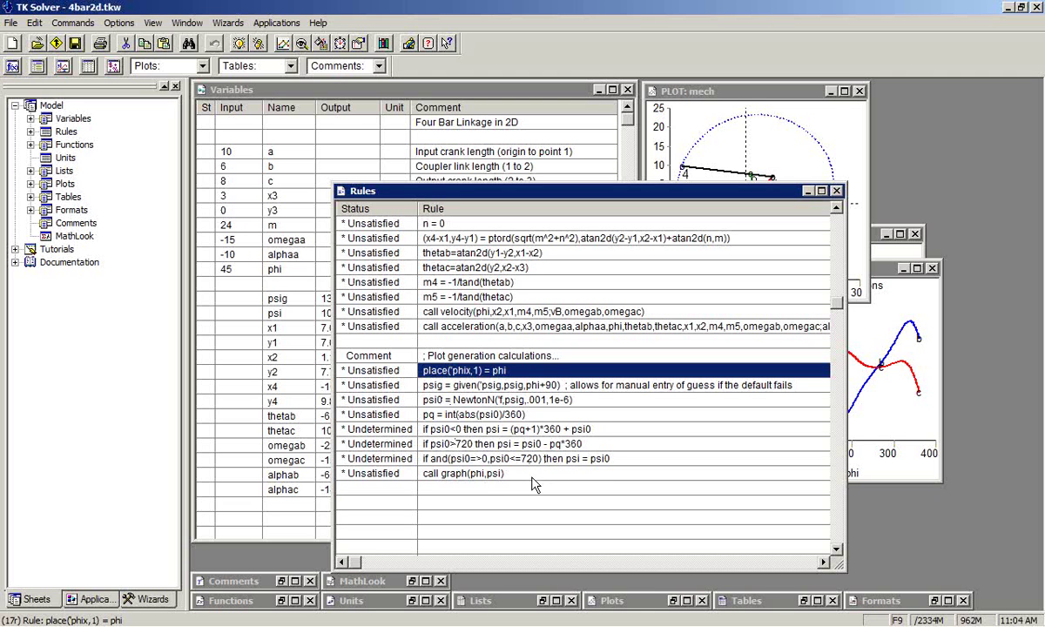
# Open the graph procedure subsheet behind the call graph(phi,psi) rule.
pyautogui.click(446, 476)
pyautogui.rightClick(418, 457)
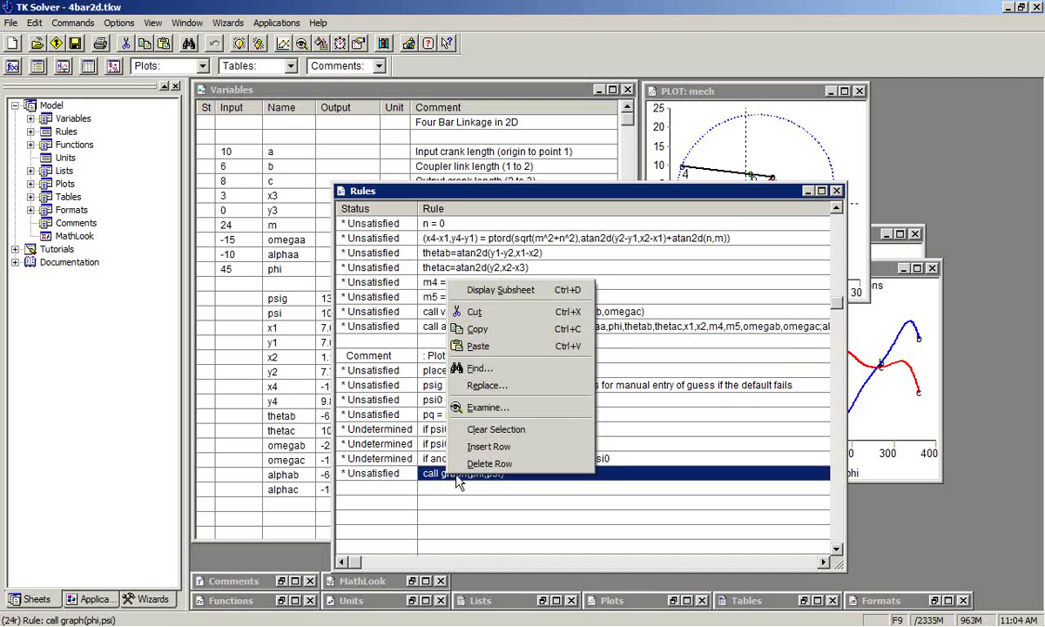
pyautogui.click(448, 270)
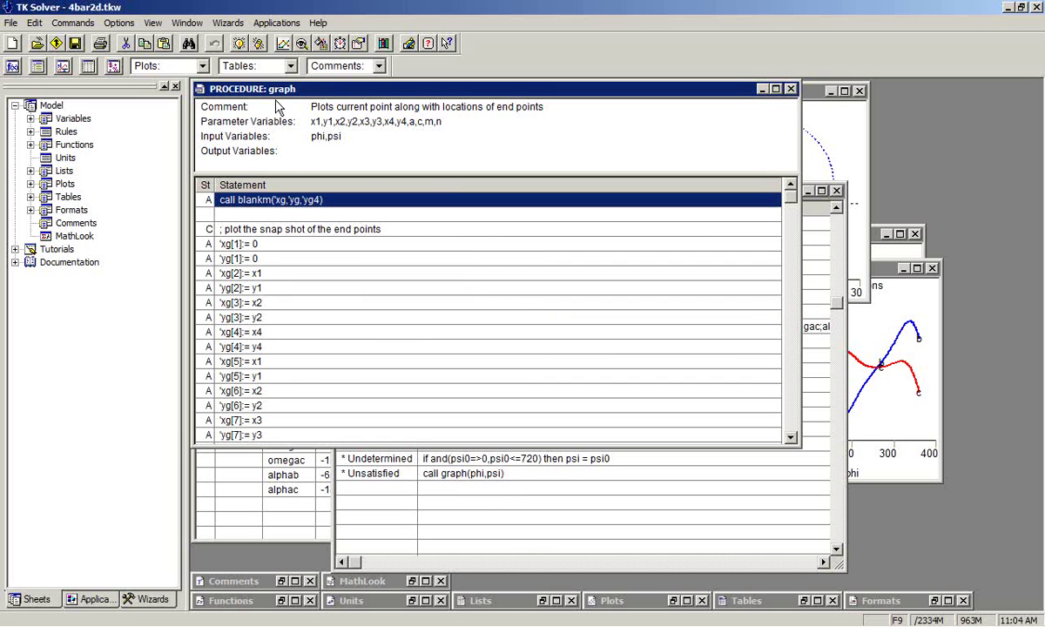
pyautogui.click(266, 214)
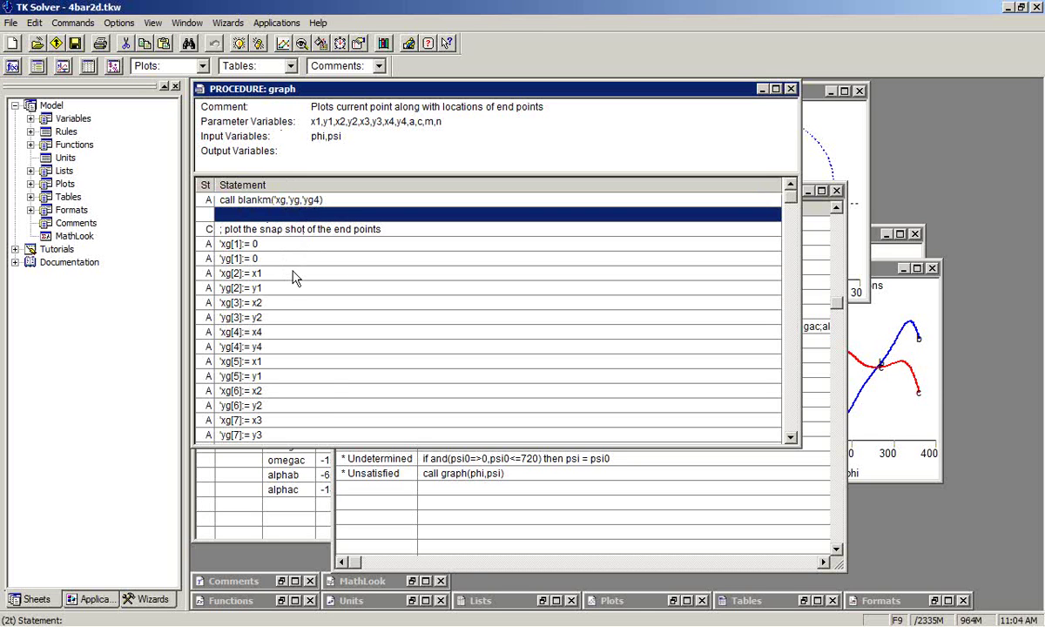
# Browse the graph statements past 'yg[1]:= 0 and open the looper procedure from call looper().
pyautogui.scroll(-1, 293, 277)
pyautogui.scroll(1, 277, 219)
pyautogui.click(286, 259)
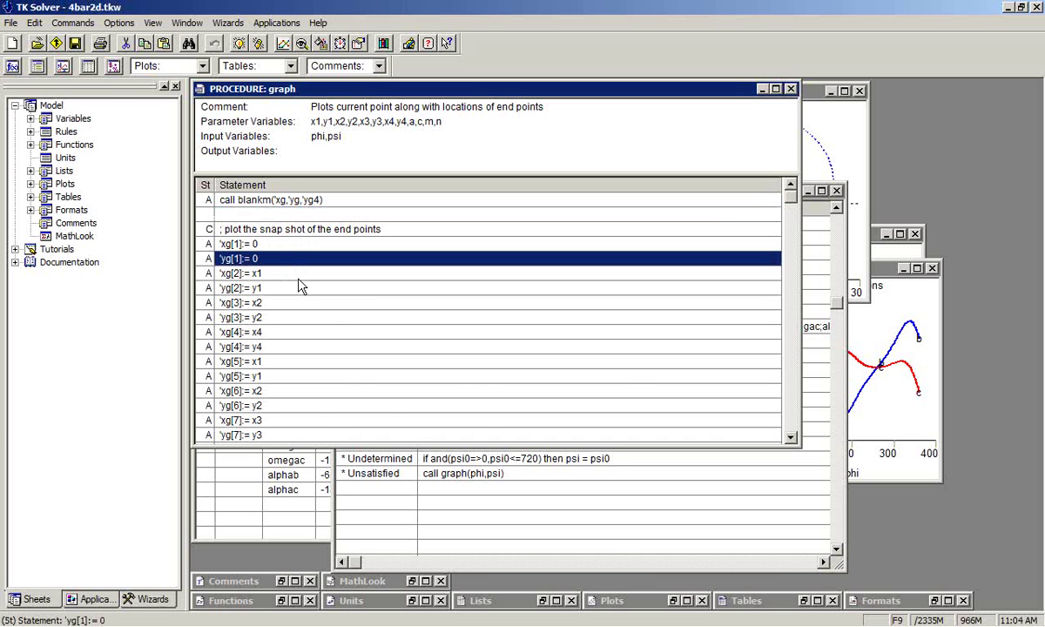
pyautogui.scroll(-5, 300, 285)
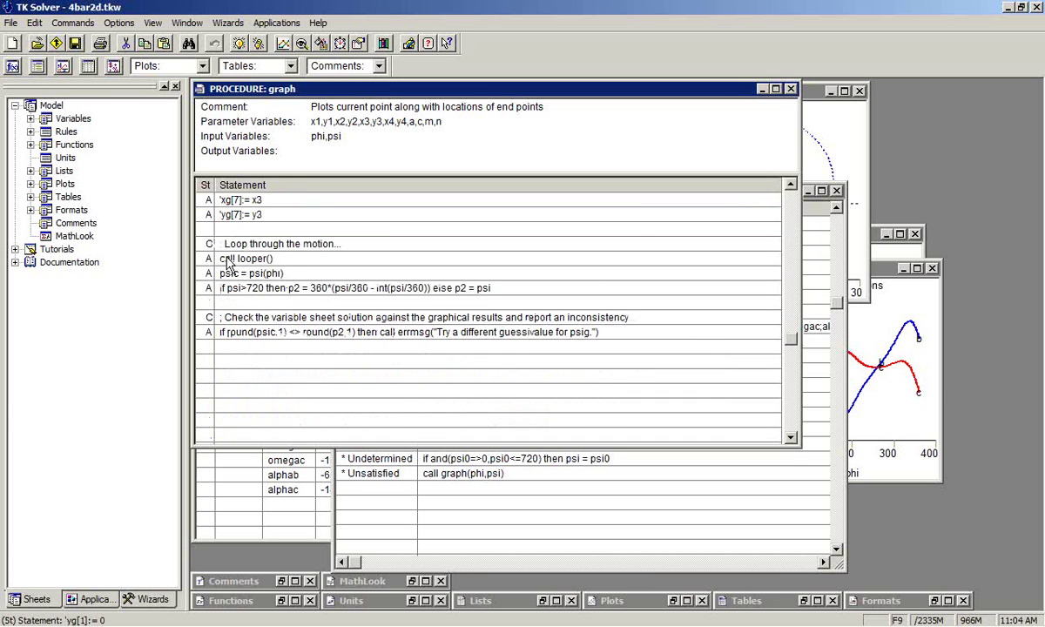
pyautogui.click(265, 261)
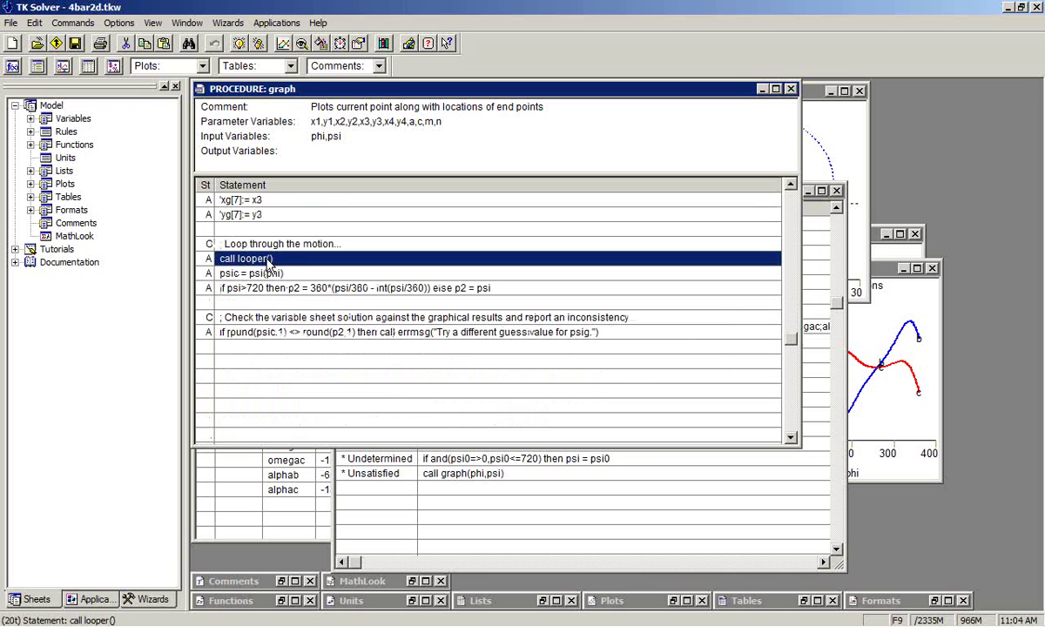
pyautogui.rightClick(282, 258)
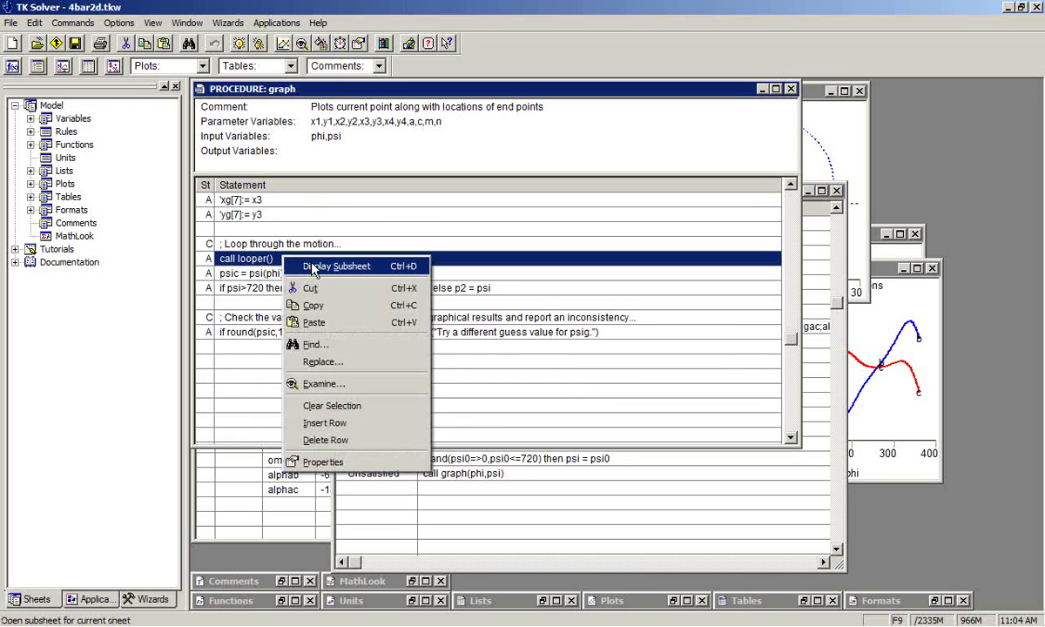
pyautogui.click(300, 271)
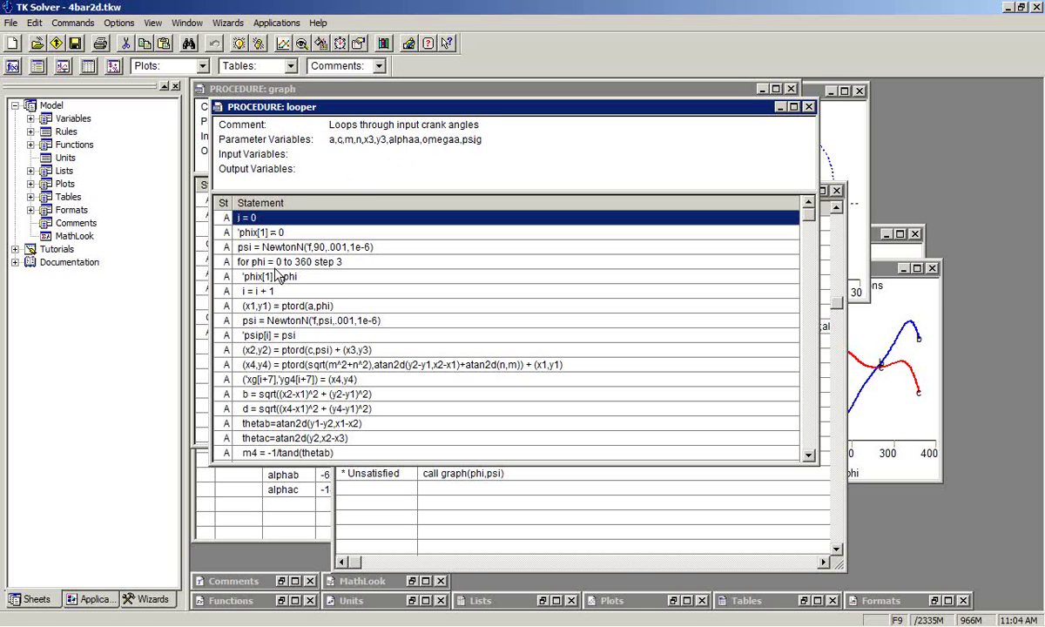
# Review the phi 0 to 360 step 3 loop and 'psip[i] = psi, scrolling to the velocity and acceleration calls.
pyautogui.click(248, 261)
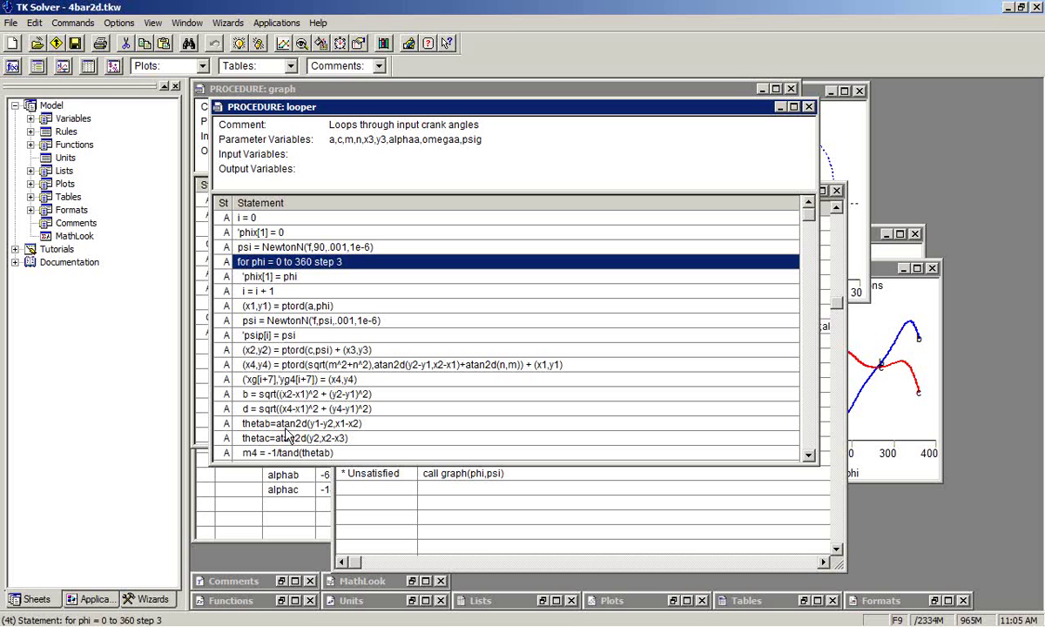
pyautogui.click(326, 336)
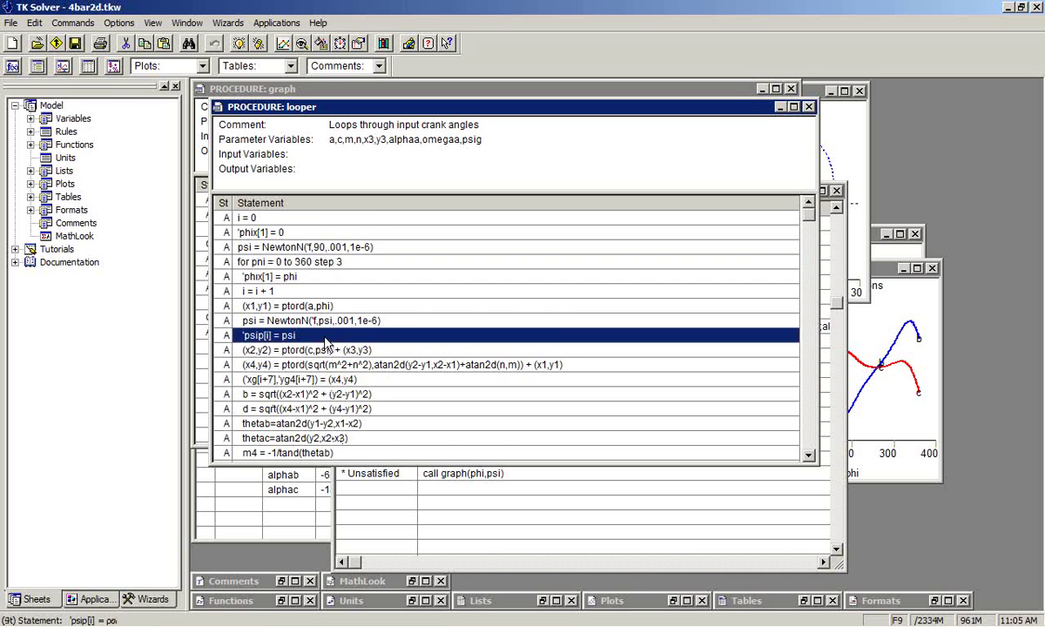
pyautogui.scroll(-2, 322, 335)
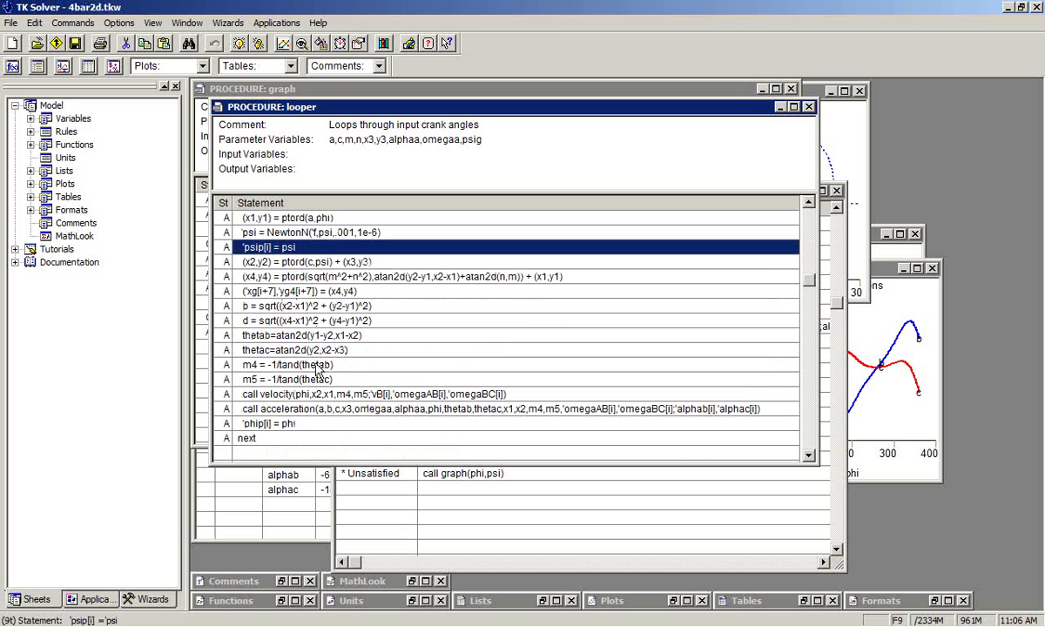
pyautogui.scroll(-1, 286, 383)
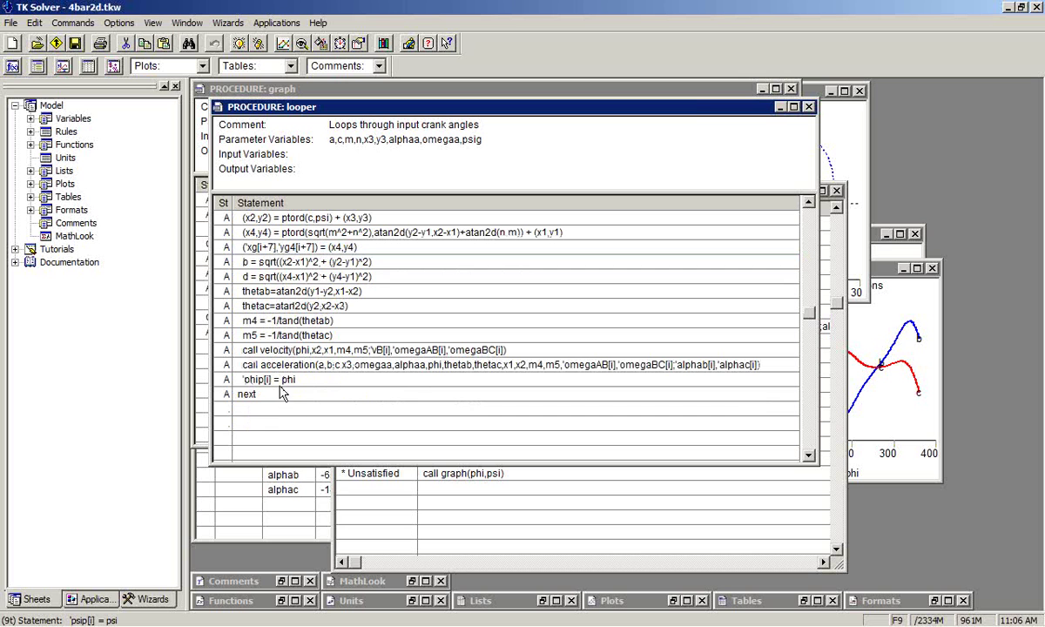
# Close the looper and graph procedure windows and bring PLOT: mech to the front.
pyautogui.click(808, 107)
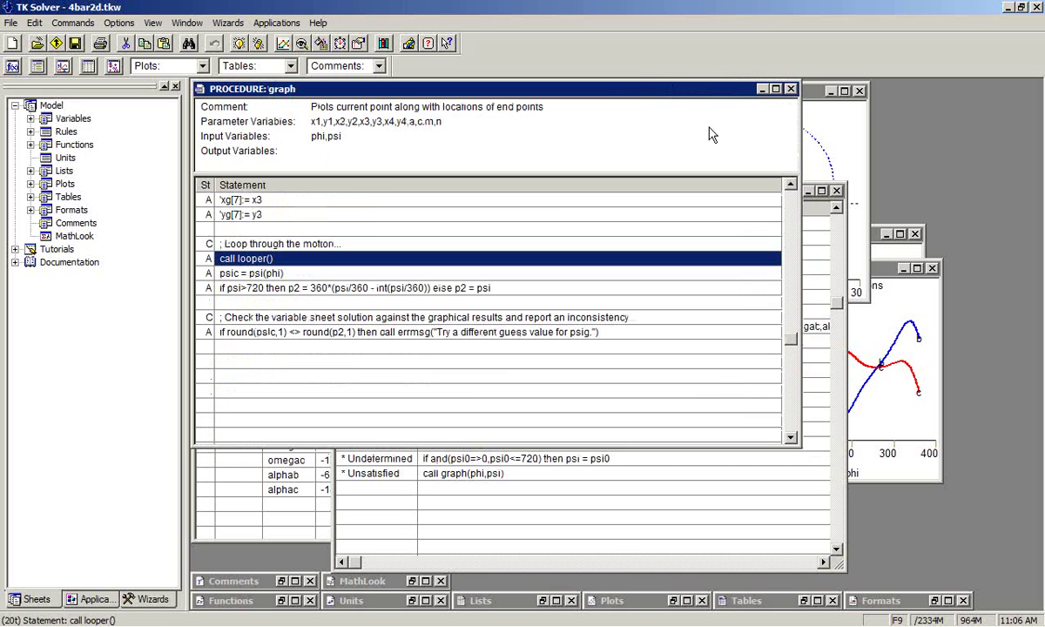
pyautogui.click(790, 89)
pyautogui.click(763, 101)
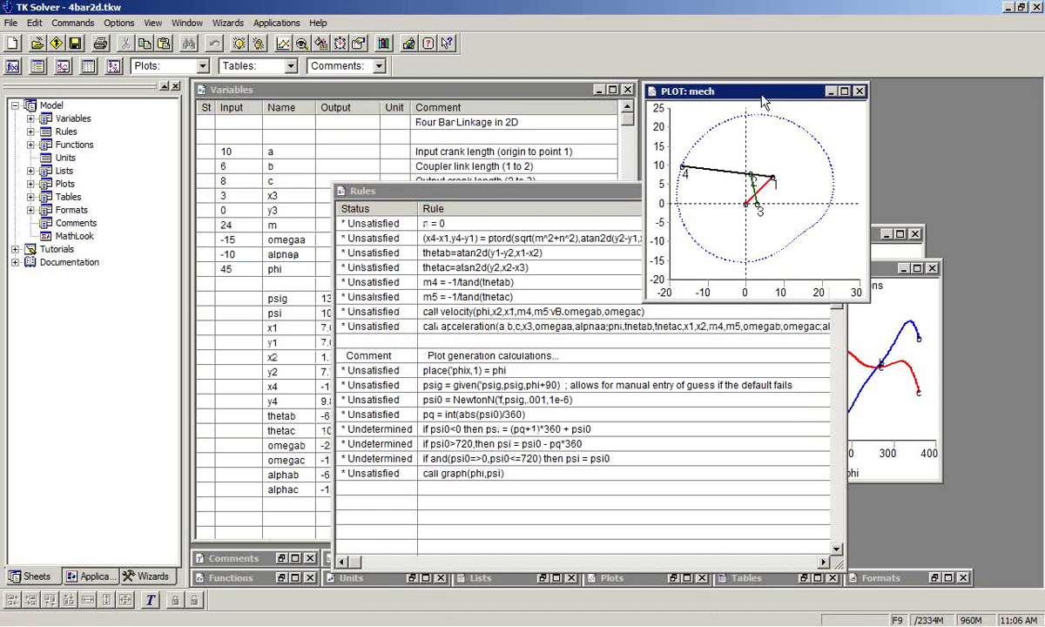